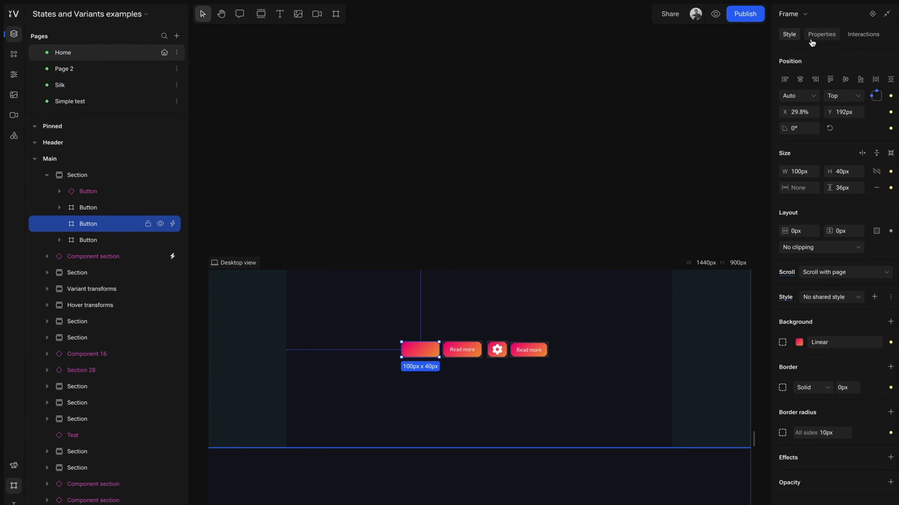
Set the accessibility tag of the empty gradient button frame to Button and add a tab index
{"action": "left_click", "coordinate": [818, 35]}
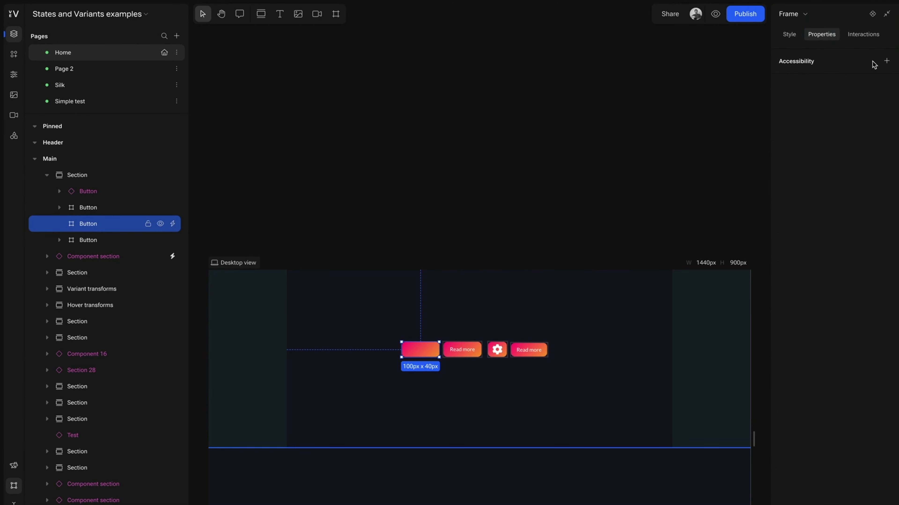
{"action": "left_click", "coordinate": [886, 61]}
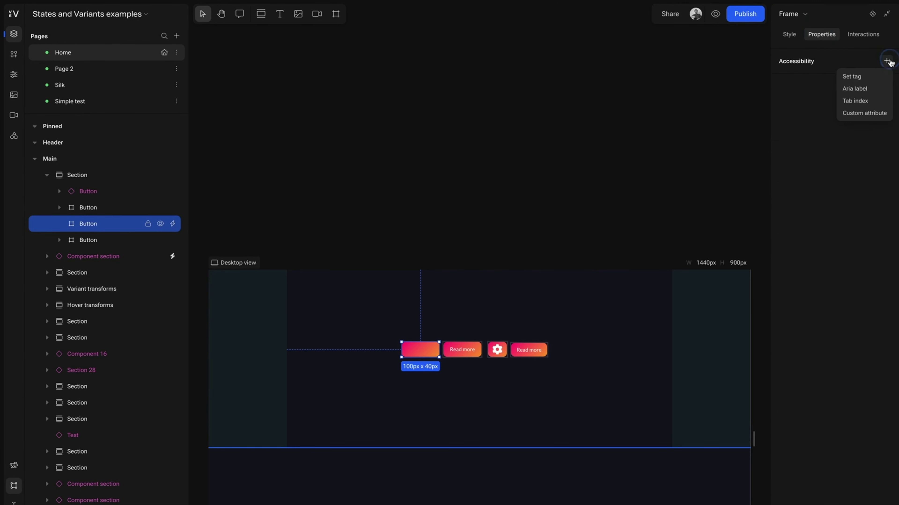
{"action": "left_click", "coordinate": [866, 77]}
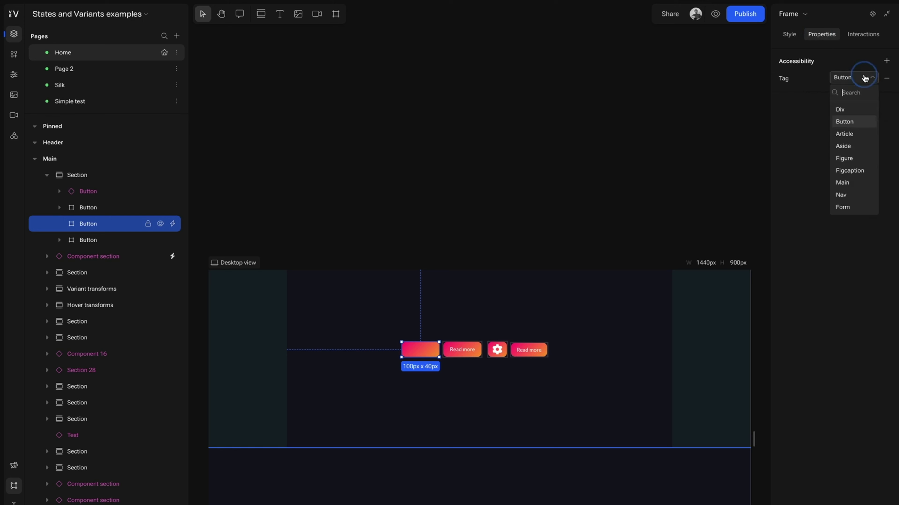
{"action": "left_click", "coordinate": [842, 122]}
{"action": "left_click", "coordinate": [887, 61]}
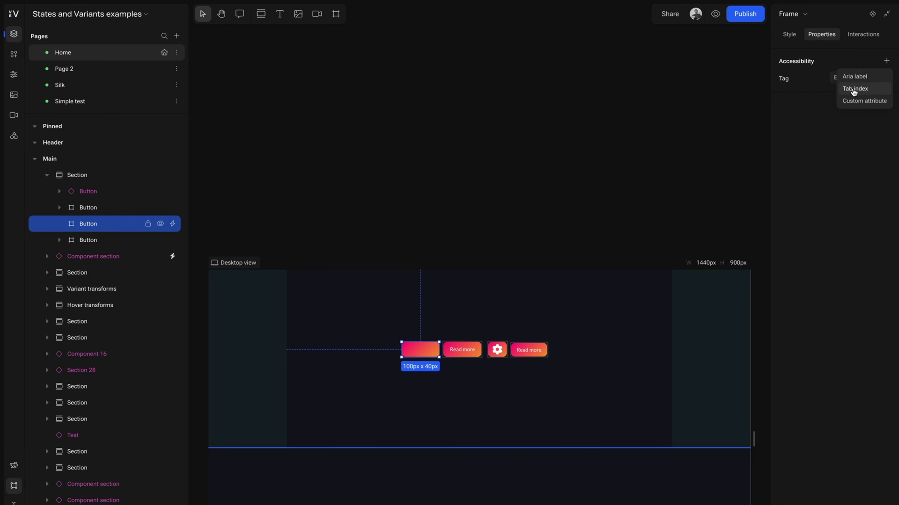
{"action": "left_click", "coordinate": [854, 89]}
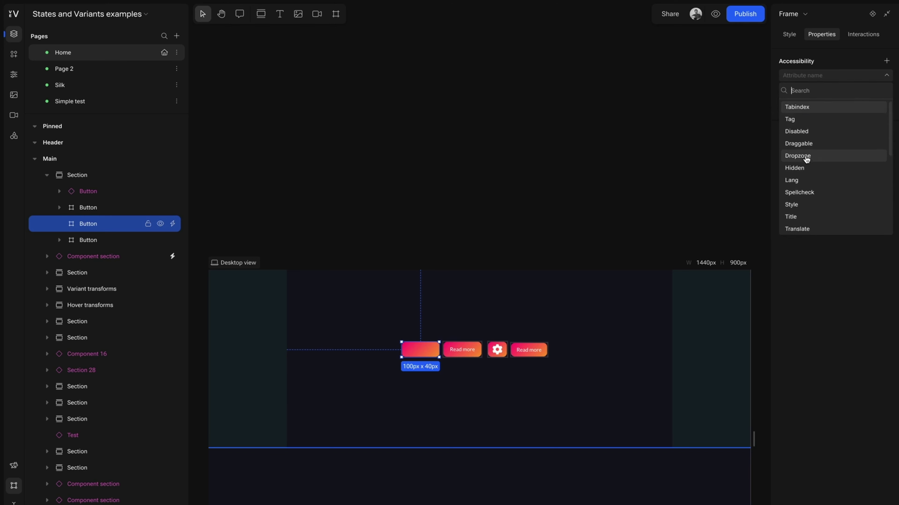
Find the Role custom attribute, add it to the empty gradient button, and set it to Button
{"action": "scroll", "coordinate": [805, 159], "scroll_direction": "down", "scroll_amount": 5}
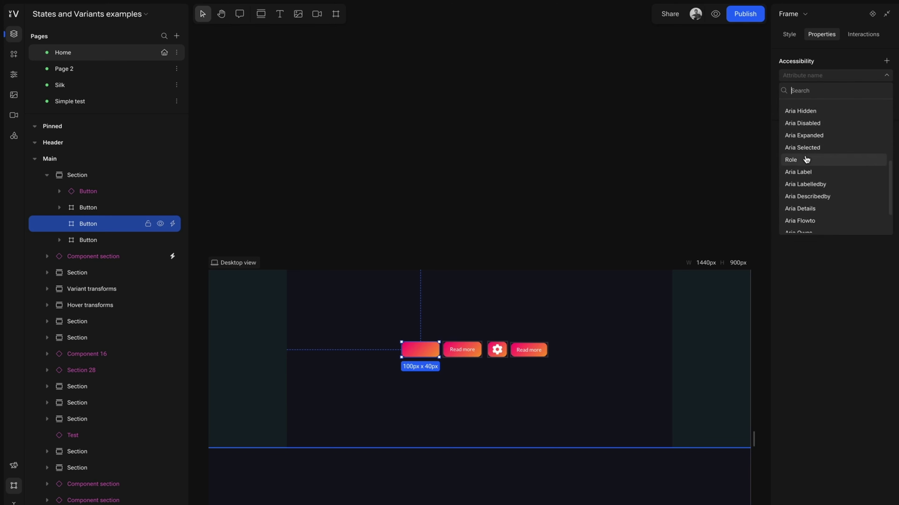
{"action": "scroll", "coordinate": [812, 185], "scroll_direction": "up", "scroll_amount": 6}
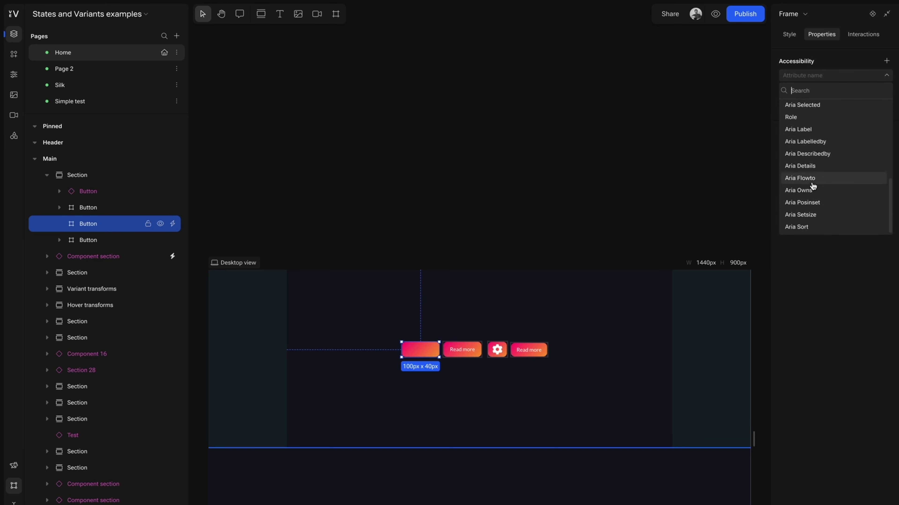
{"action": "left_click", "coordinate": [809, 85]}
{"action": "type", "text": "rol"}
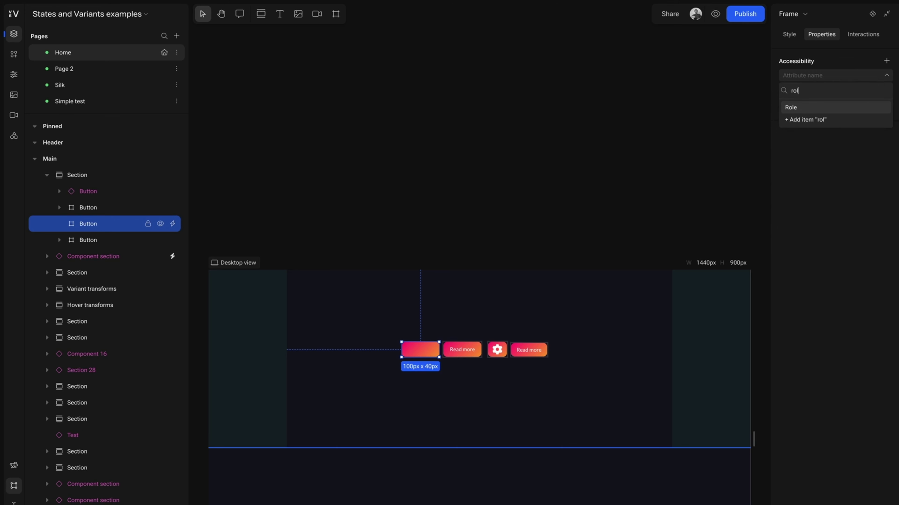
{"action": "left_click", "coordinate": [795, 109]}
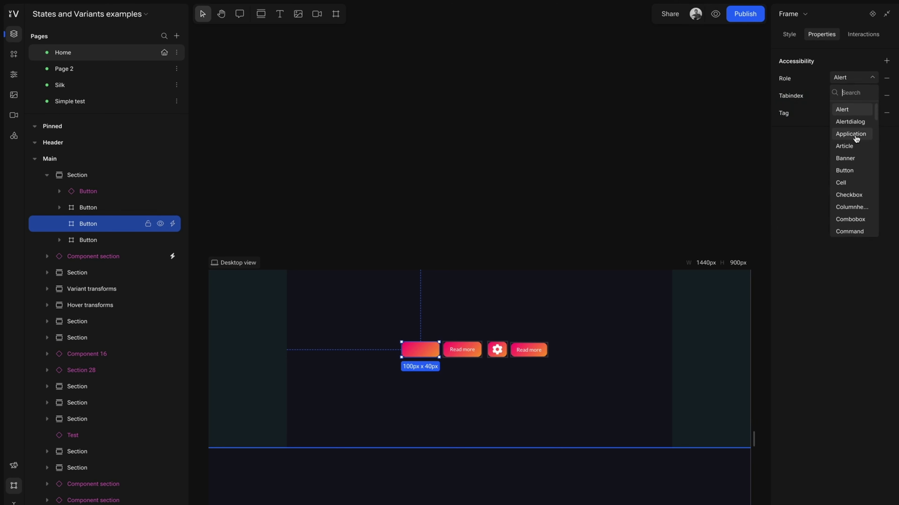
{"action": "left_click", "coordinate": [846, 174]}
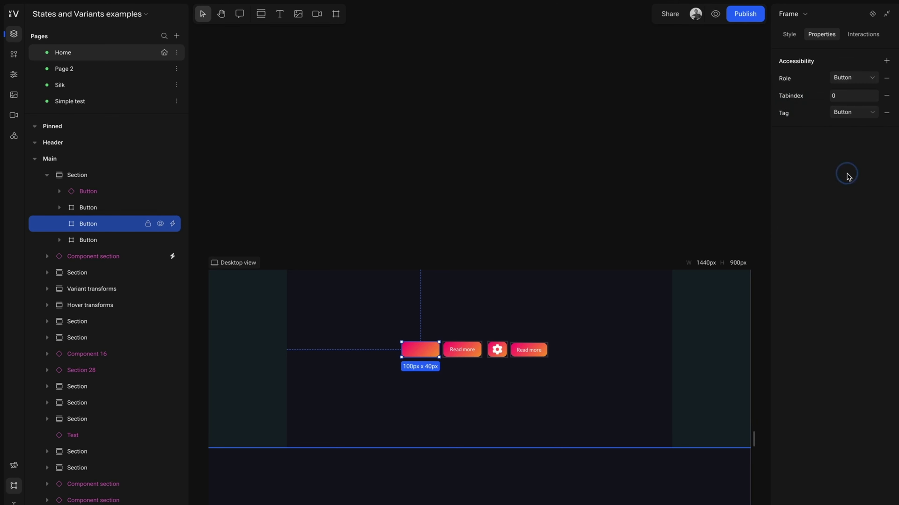
{"action": "left_click", "coordinate": [886, 61]}
{"action": "left_click", "coordinate": [861, 75]}
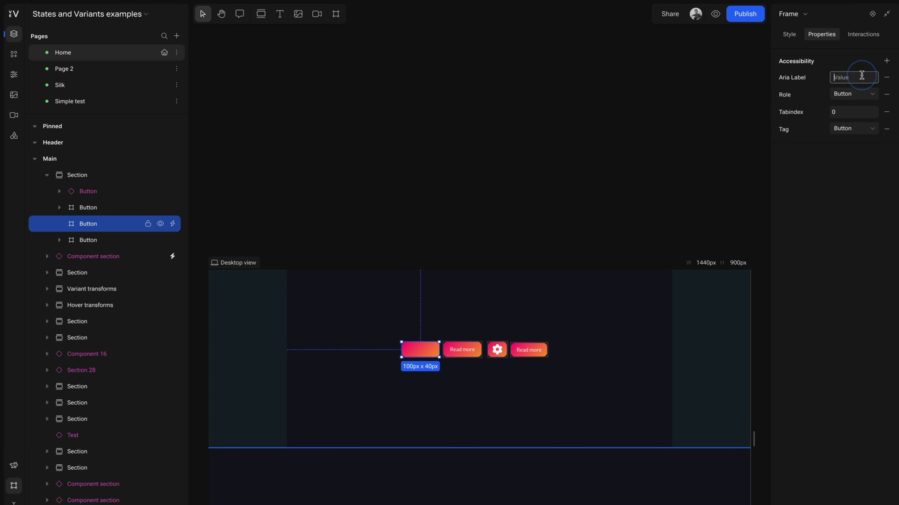
{"action": "left_click", "coordinate": [886, 77]}
Add the Disabled custom attribute to the empty gradient button
{"action": "left_click", "coordinate": [886, 60]}
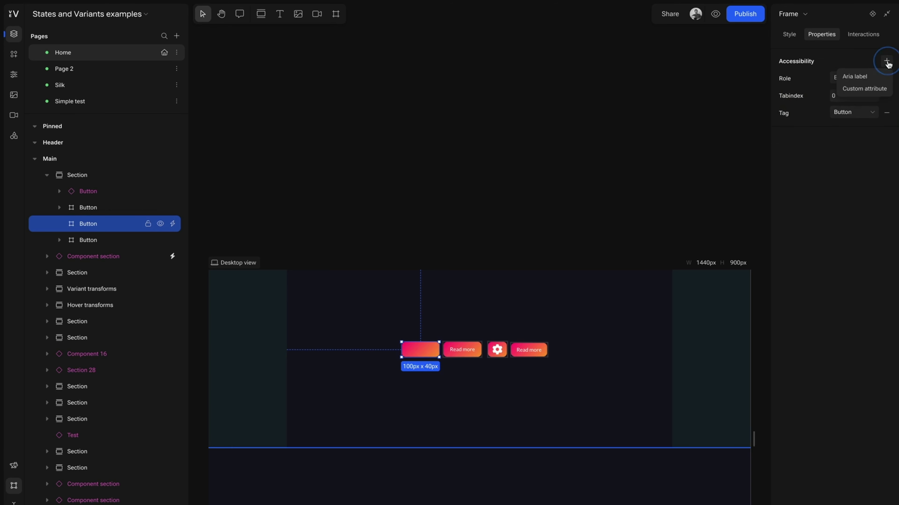
{"action": "left_click", "coordinate": [872, 88]}
{"action": "type", "text": "dis"}
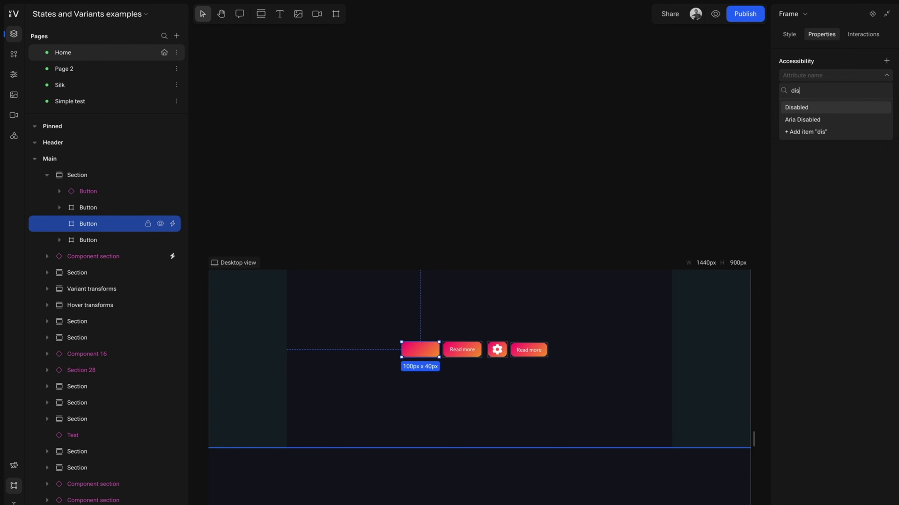
{"action": "left_click", "coordinate": [813, 107]}
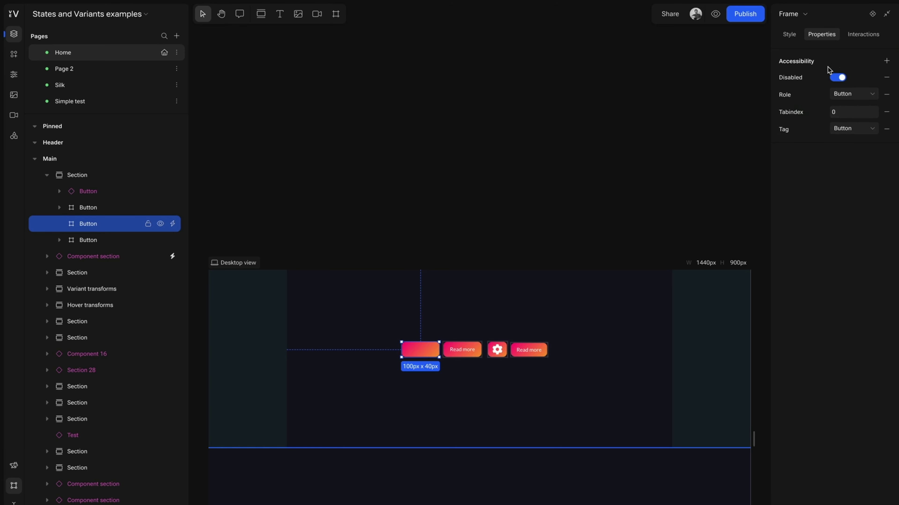
{"action": "left_click", "coordinate": [851, 94]}
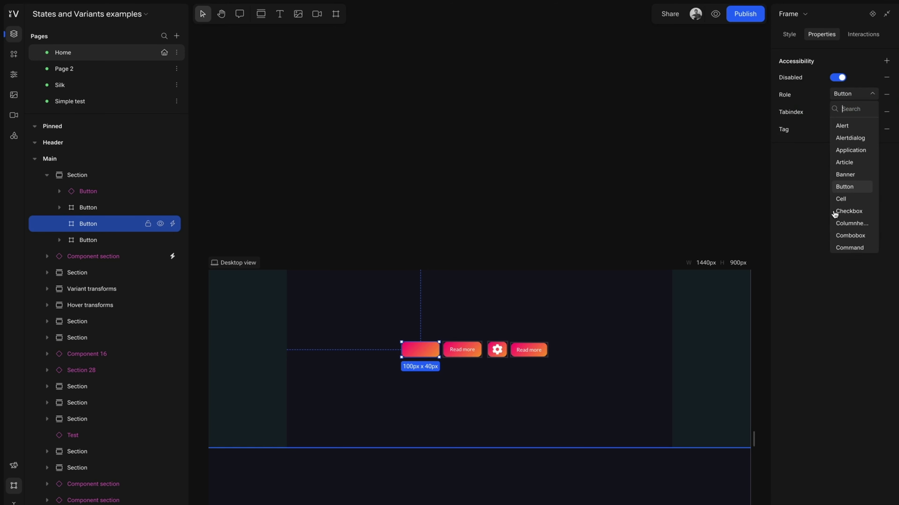
{"action": "left_click", "coordinate": [777, 242]}
Add a custom attribute named data-tracking to the empty gradient button with the value testing
{"action": "left_click", "coordinate": [887, 61]}
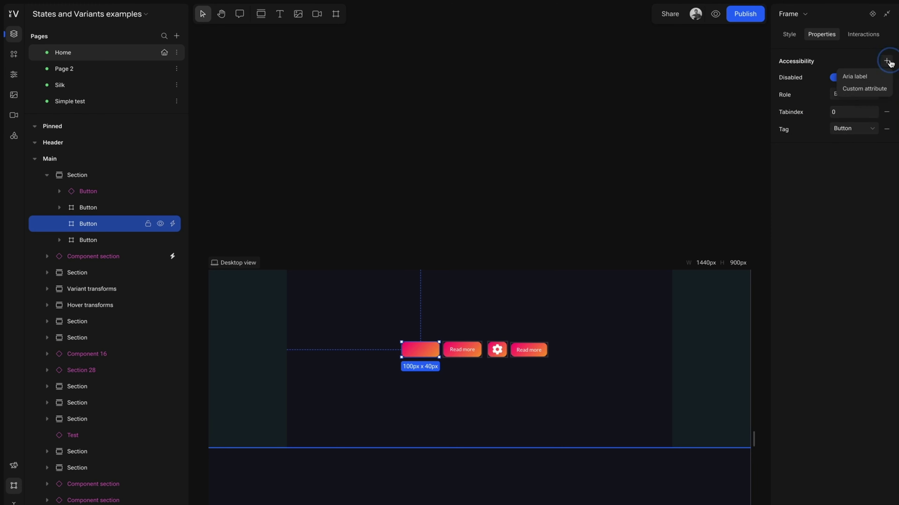
{"action": "left_click", "coordinate": [866, 89]}
{"action": "type", "text": "data."}
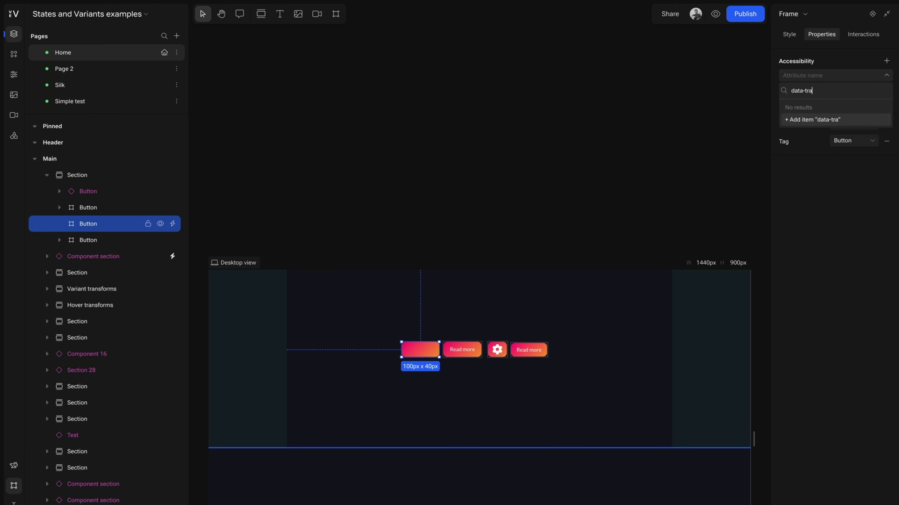
{"action": "type", "text": "tracking"}
{"action": "key", "text": "Return"}
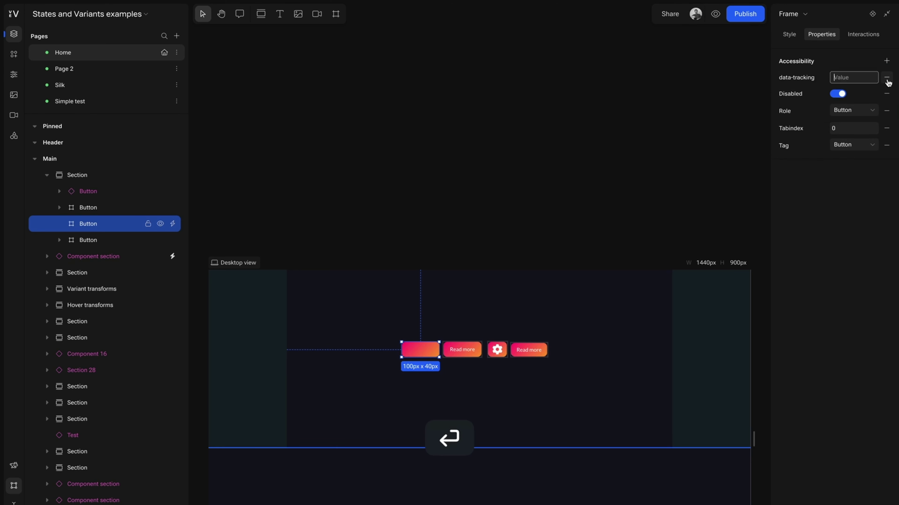
{"action": "type", "text": "afast"}
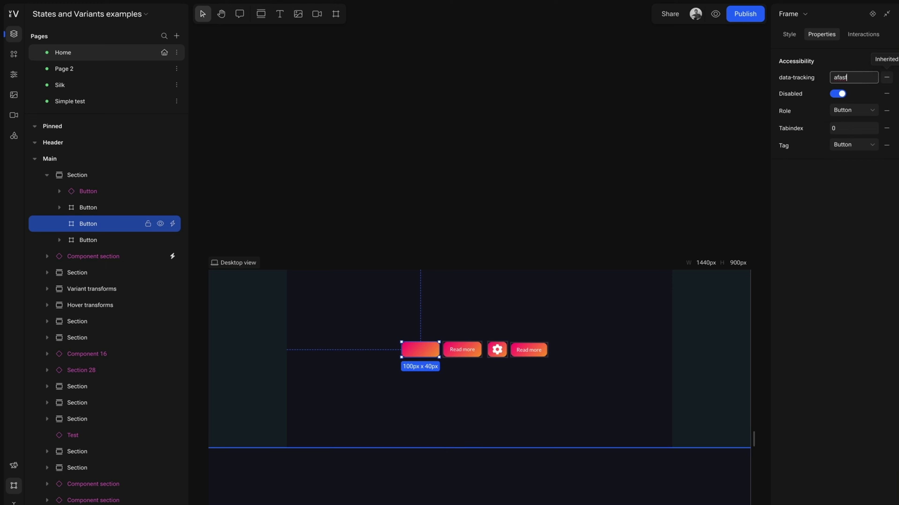
{"action": "key", "text": "BackSpace"}
{"action": "key", "text": "BackSpace"}
{"action": "type", "text": "testing"}
{"action": "left_click", "coordinate": [845, 310]}
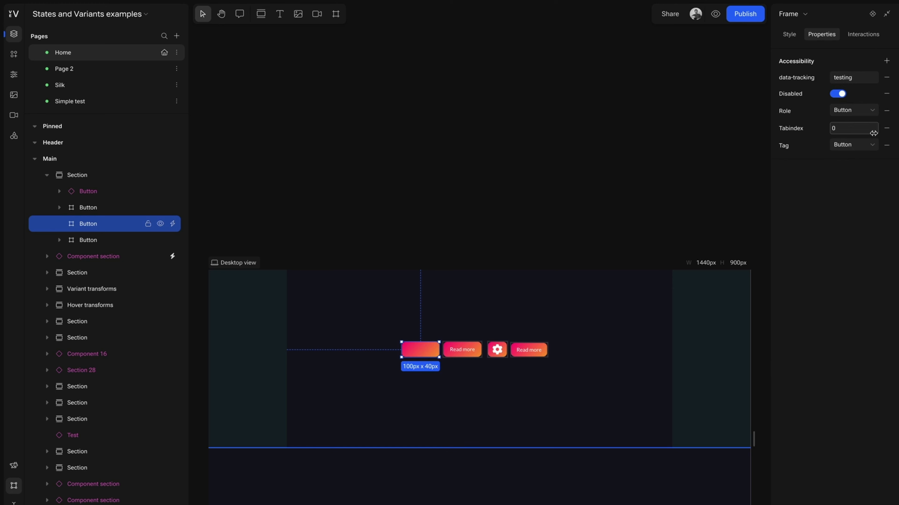
Remove the Role and Disabled attributes from the empty gradient button
{"action": "left_click", "coordinate": [885, 112]}
{"action": "left_click", "coordinate": [886, 94]}
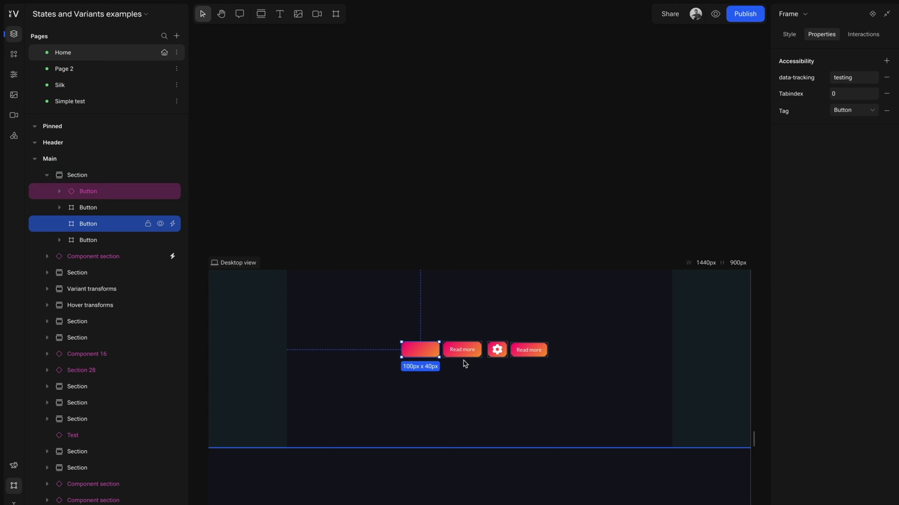
Convert the 101px-wide Read more frame to a button in its accessibility properties
{"action": "scroll", "coordinate": [573, 393], "scroll_direction": "down", "scroll_amount": 2}
{"action": "left_click", "coordinate": [459, 335]}
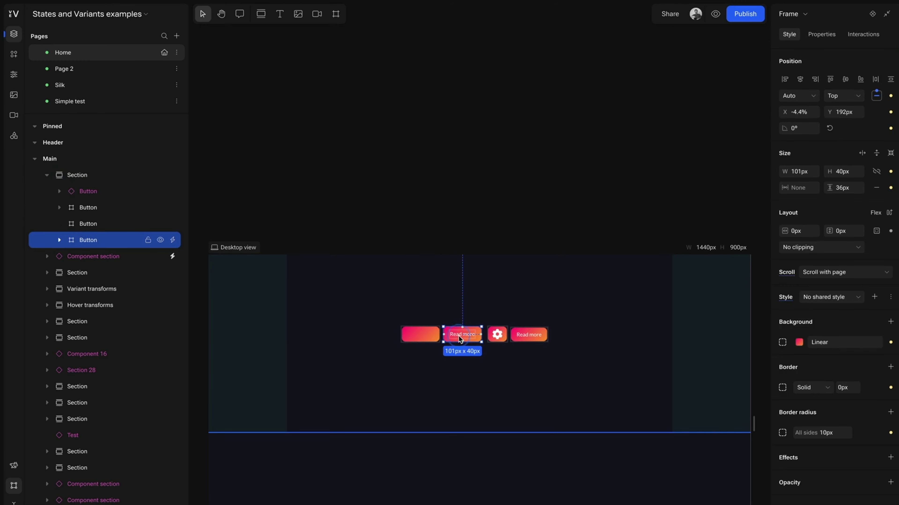
{"action": "left_click", "coordinate": [821, 35]}
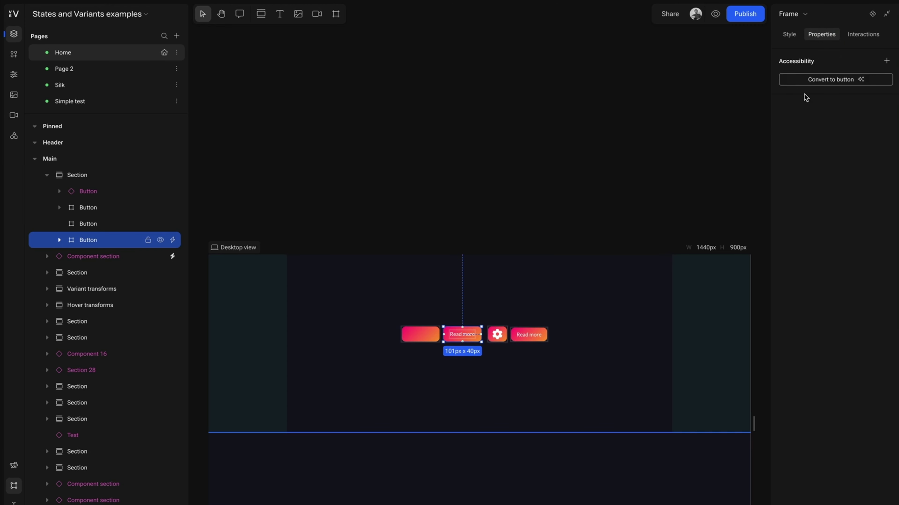
{"action": "left_click", "coordinate": [839, 83]}
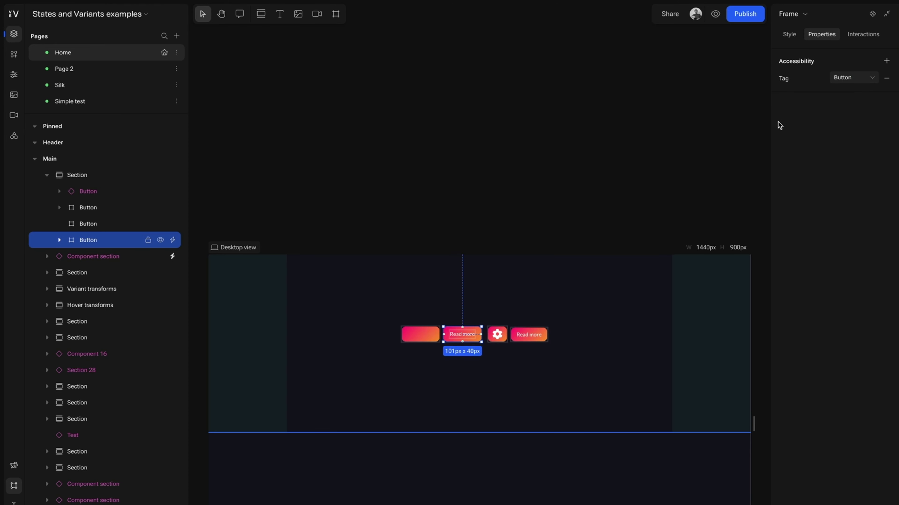
Convert the gear icon frame to an icon button and set its aria label to settings
{"action": "left_click", "coordinate": [500, 338]}
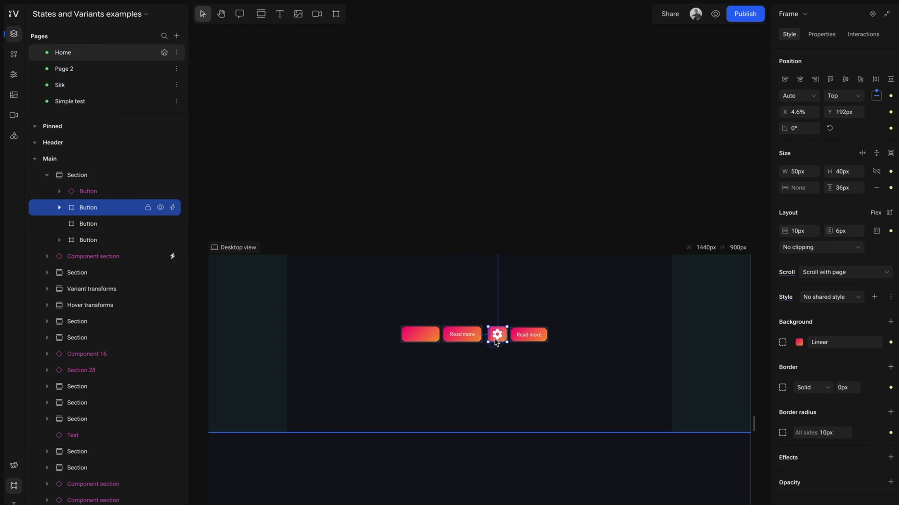
{"action": "left_click", "coordinate": [820, 35]}
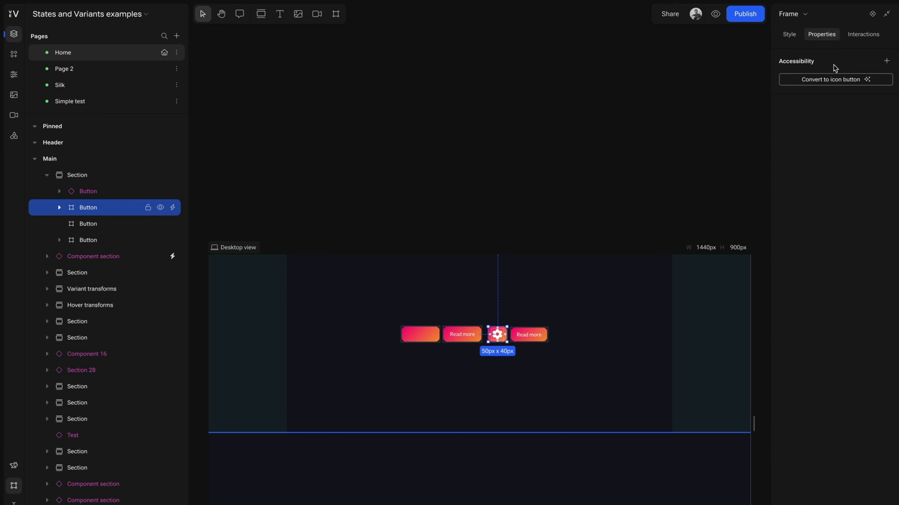
{"action": "left_click", "coordinate": [856, 81]}
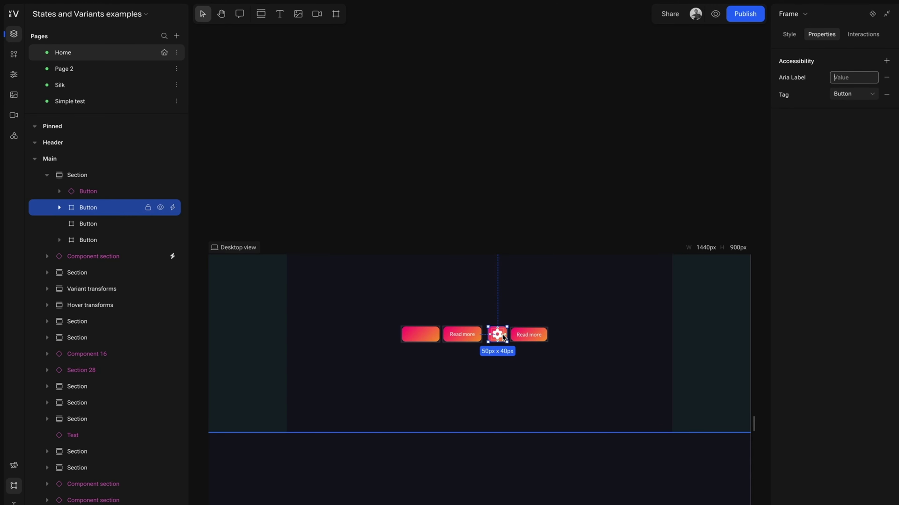
{"action": "type", "text": "settings"}
{"action": "left_click", "coordinate": [830, 292]}
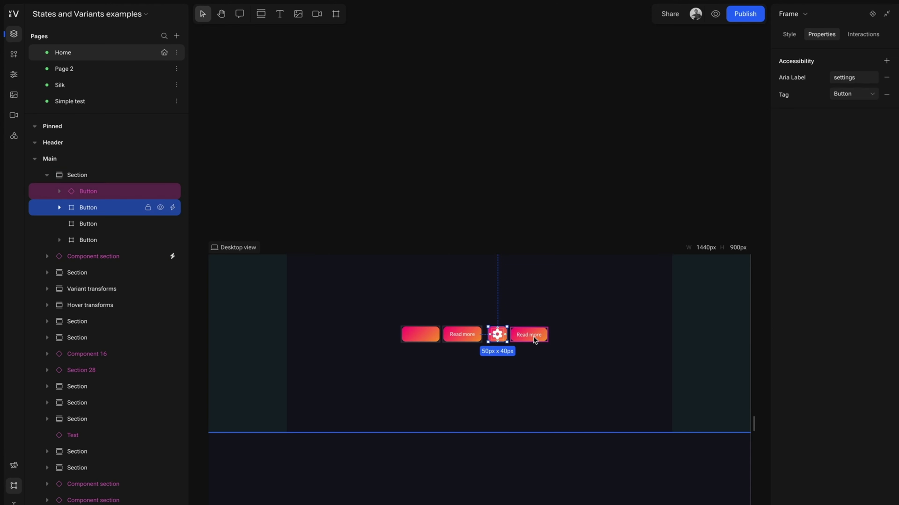
Open the main component of the Read more button instance for editing
{"action": "left_click", "coordinate": [535, 340]}
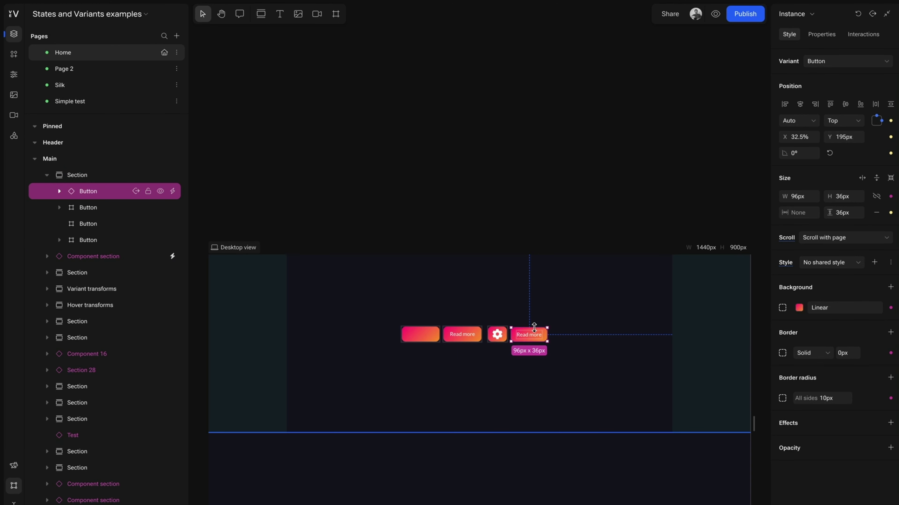
{"action": "right_click", "coordinate": [522, 340]}
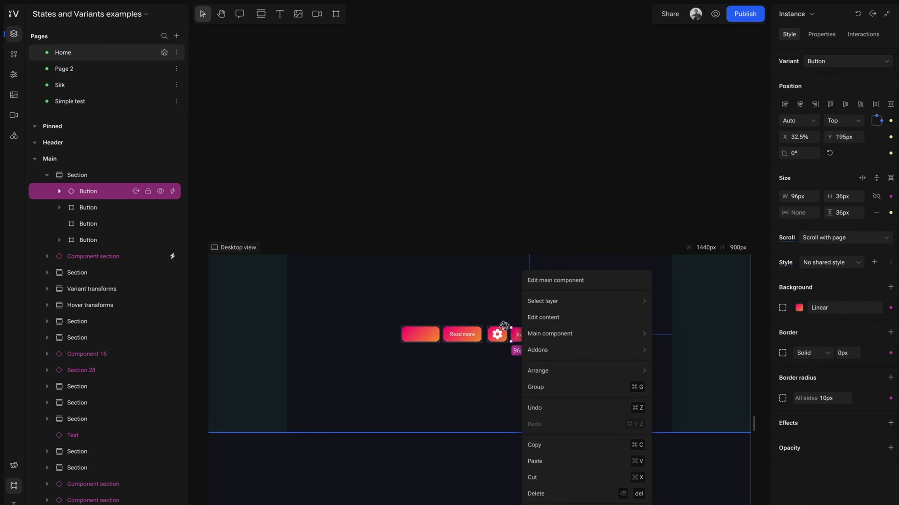
{"action": "key", "text": "Escape"}
{"action": "left_click", "coordinate": [539, 326]}
{"action": "left_click", "coordinate": [536, 332]}
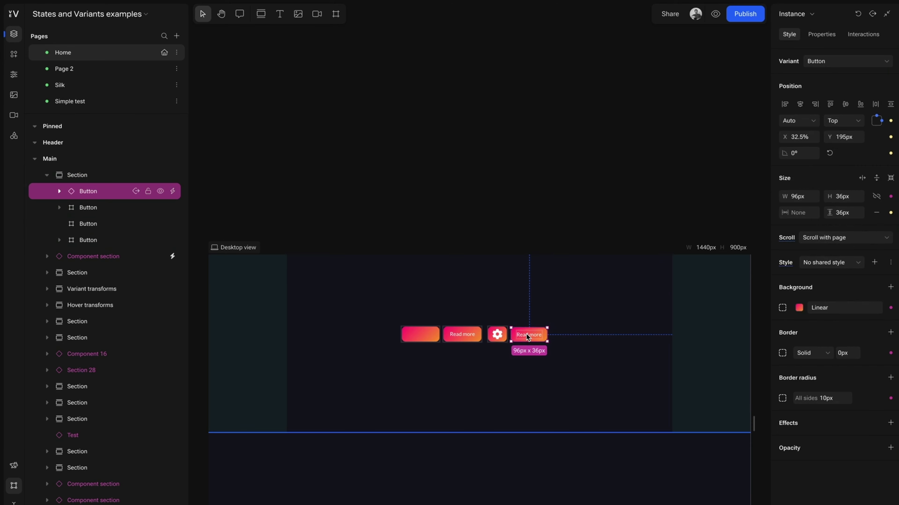
{"action": "right_click", "coordinate": [526, 334]}
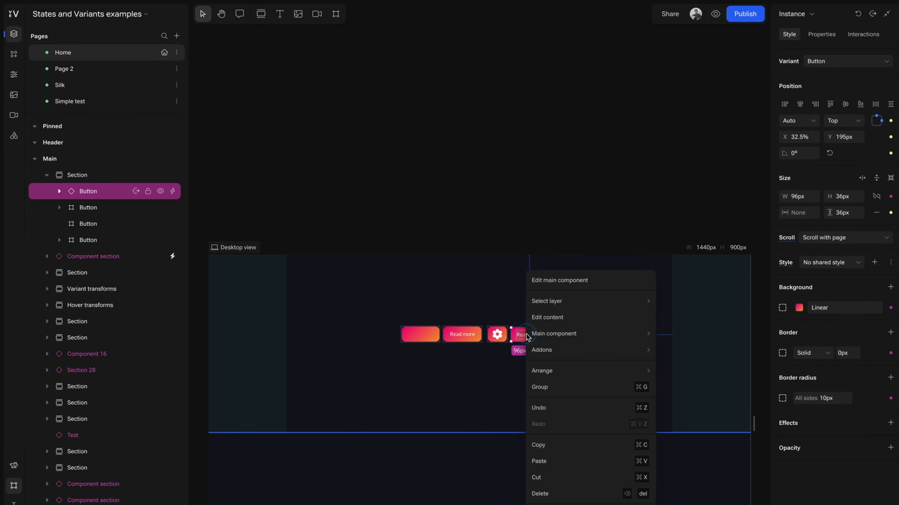
{"action": "left_click", "coordinate": [549, 280]}
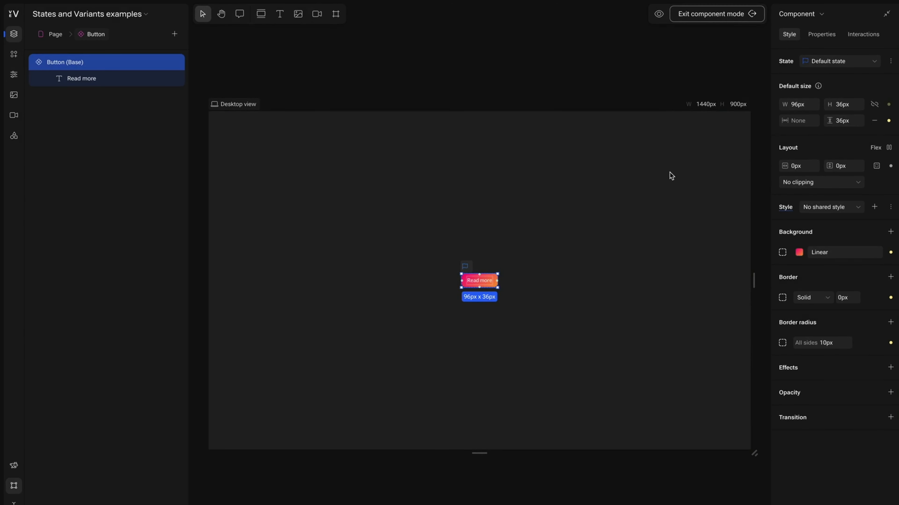
Convert the Button (Base) component to a button and add a custom accessibility attribute named data-tracking
{"action": "left_click", "coordinate": [820, 34]}
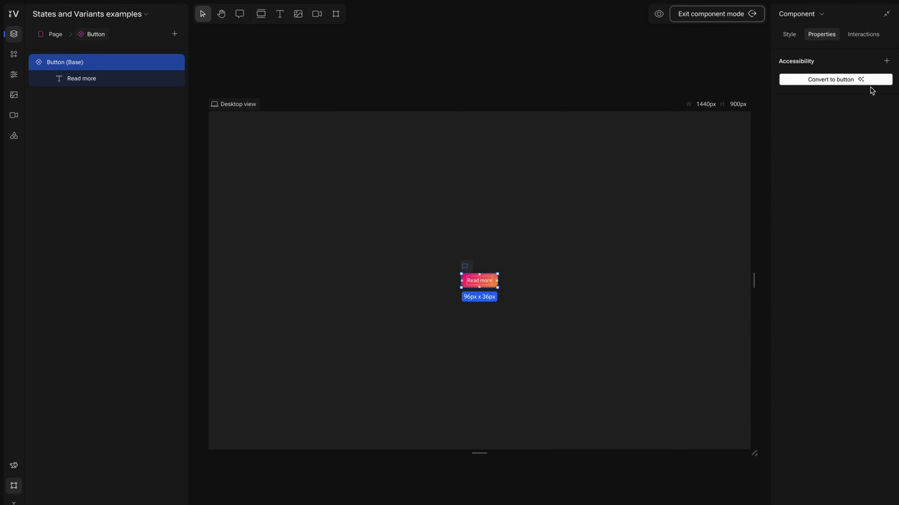
{"action": "left_click", "coordinate": [804, 81]}
{"action": "left_click", "coordinate": [886, 61]}
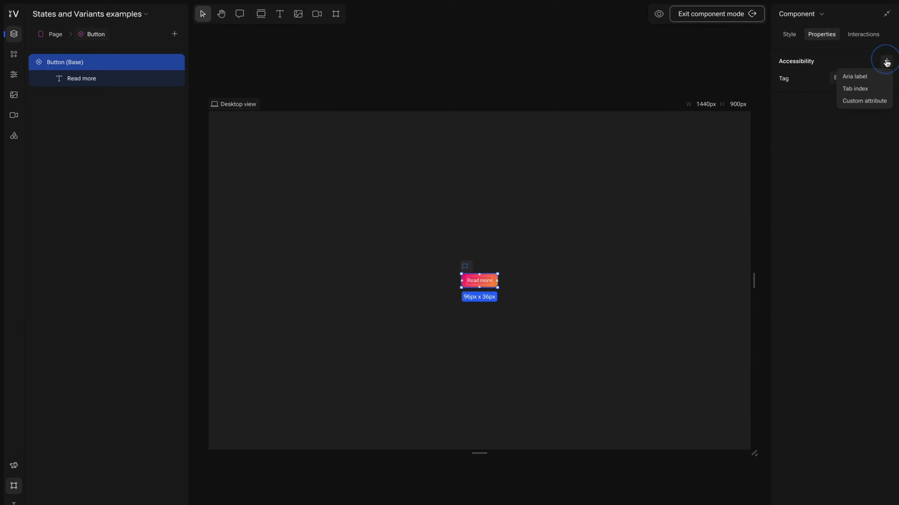
{"action": "left_click", "coordinate": [860, 103]}
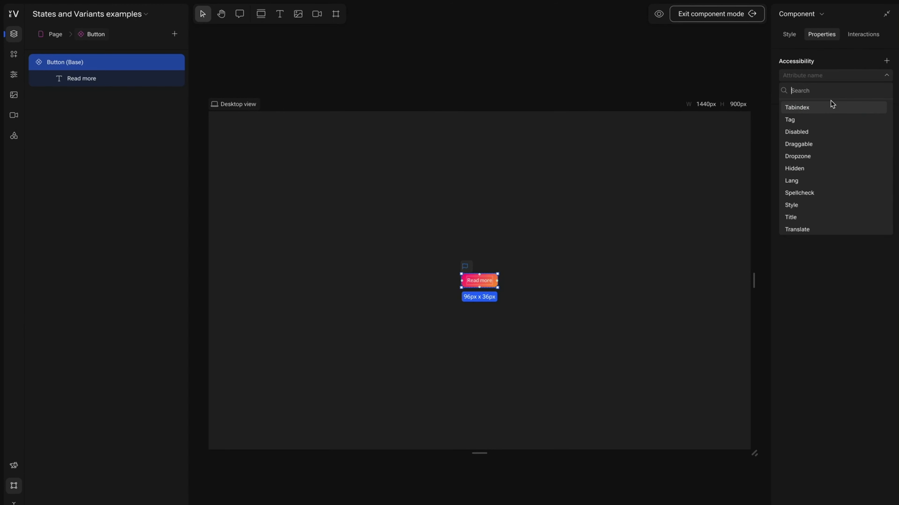
{"action": "type", "text": "data"}
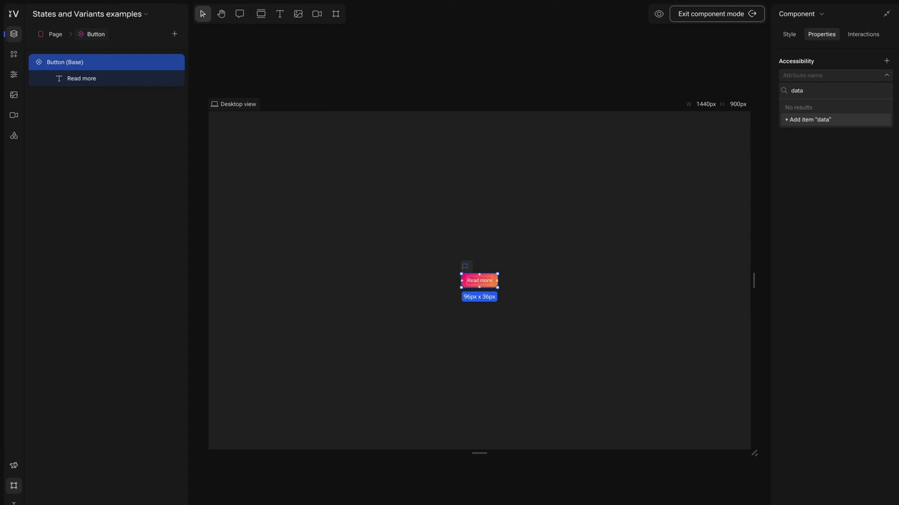
{"action": "type", "text": "-tracking"}
{"action": "key", "text": "Return"}
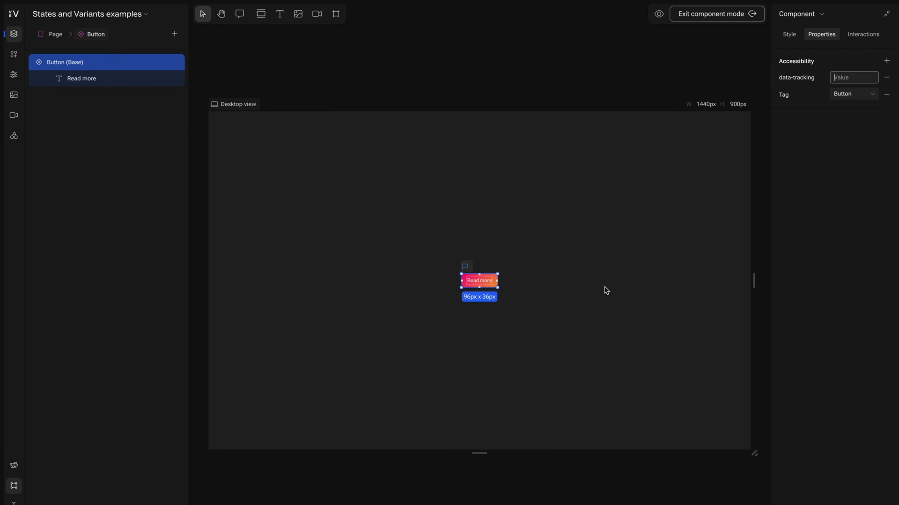
Return to the Home page and set the Button instance's data-tracking attribute to read-more
{"action": "left_click", "coordinate": [704, 14]}
{"action": "left_click", "coordinate": [820, 34]}
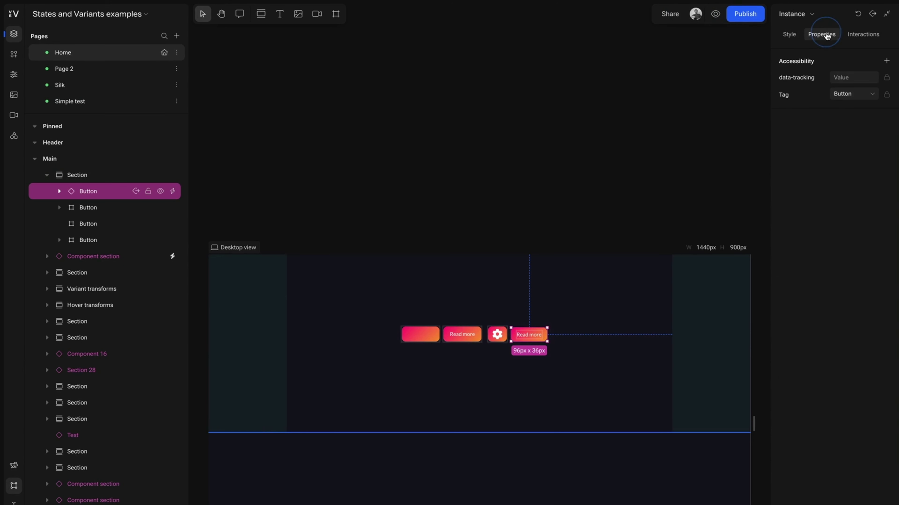
{"action": "left_click", "coordinate": [846, 77]}
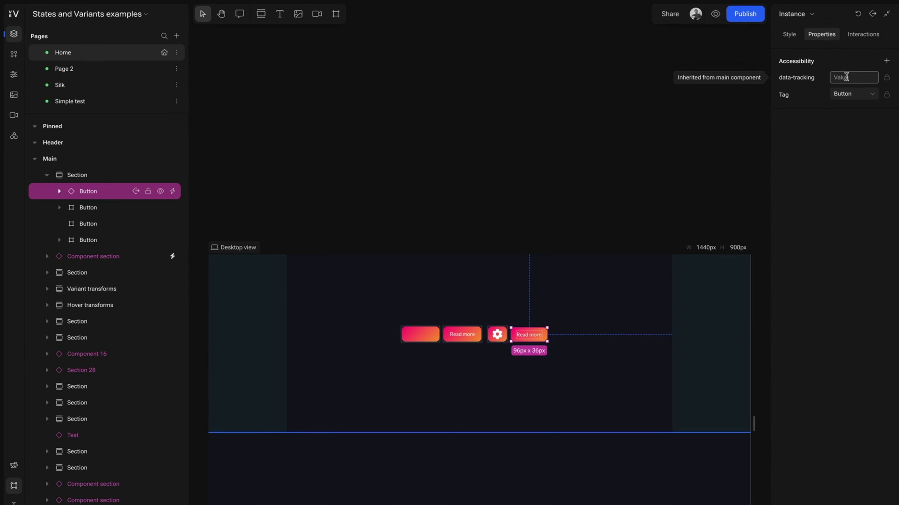
{"action": "type", "text": "read-more"}
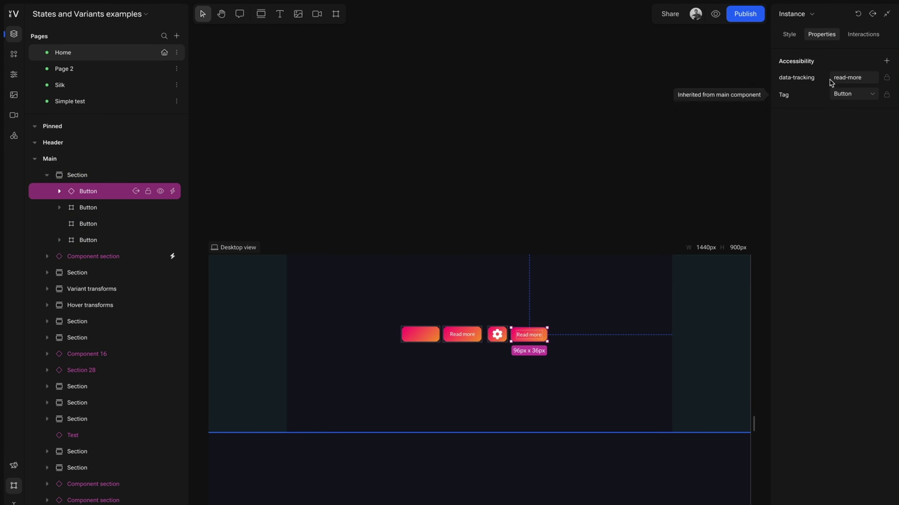
{"action": "left_click", "coordinate": [423, 338]}
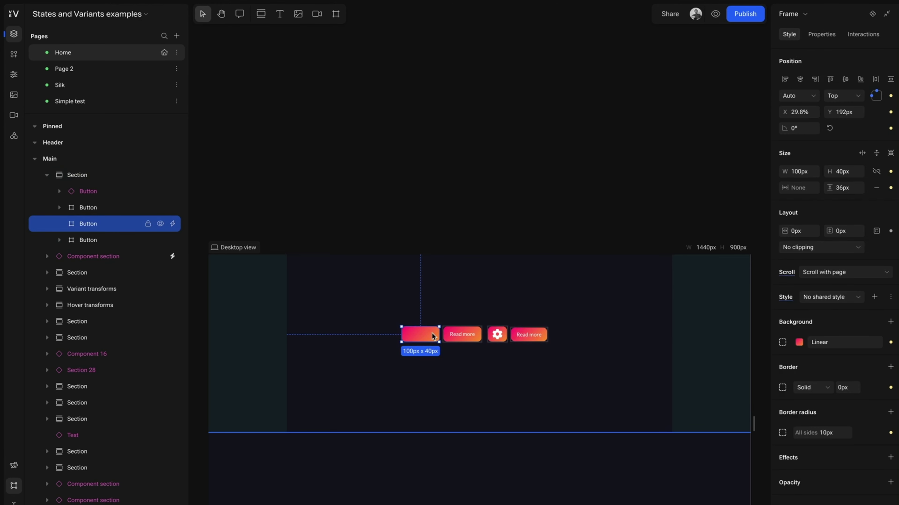
{"action": "left_click", "coordinate": [860, 35]}
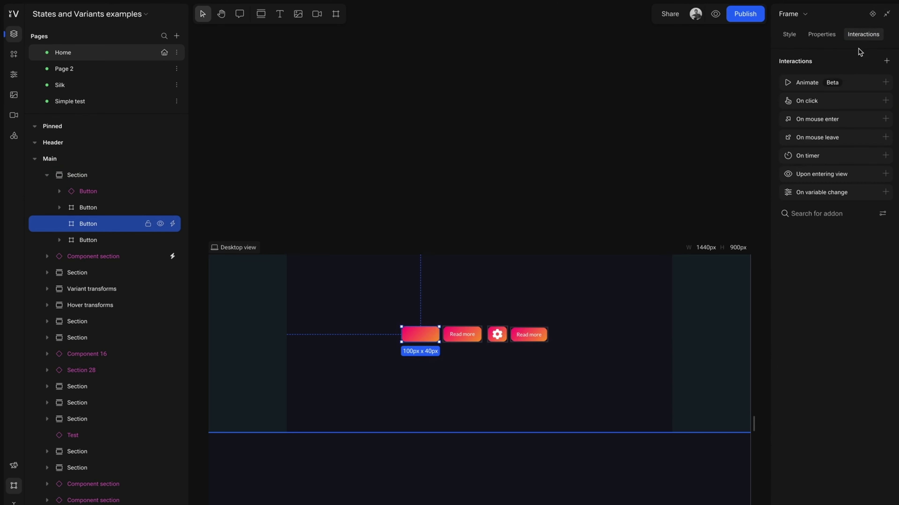
{"action": "left_click", "coordinate": [818, 102]}
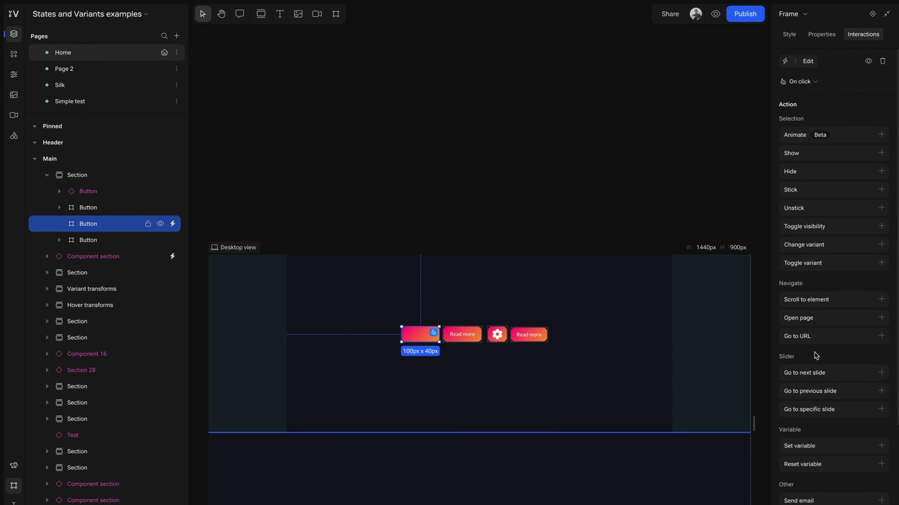
{"action": "left_click", "coordinate": [804, 337]}
{"action": "left_click", "coordinate": [799, 161]}
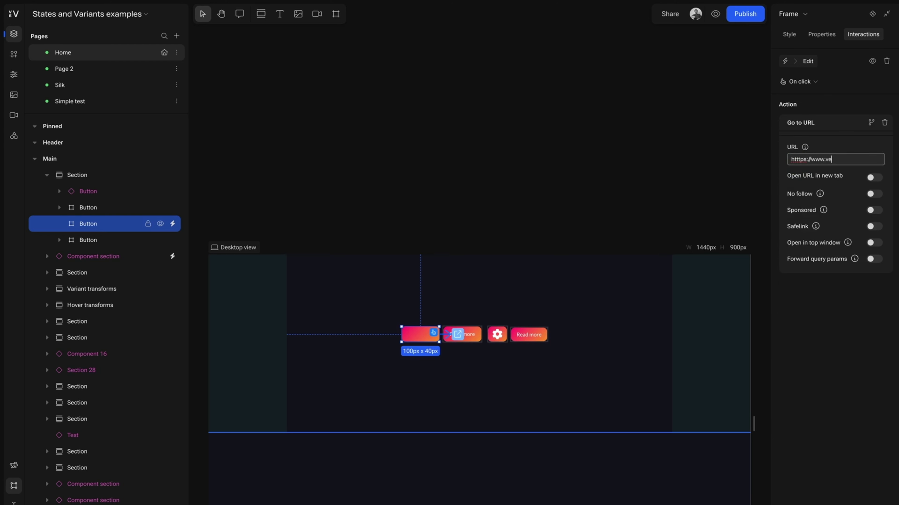
{"action": "left_click", "coordinate": [800, 315]}
{"action": "left_click", "coordinate": [822, 37]}
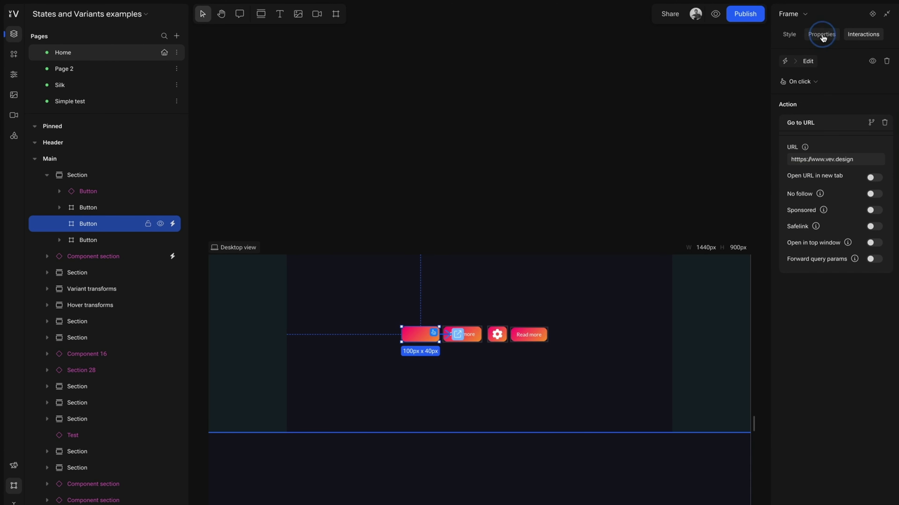
{"action": "mouse_move", "coordinate": [793, 116]}
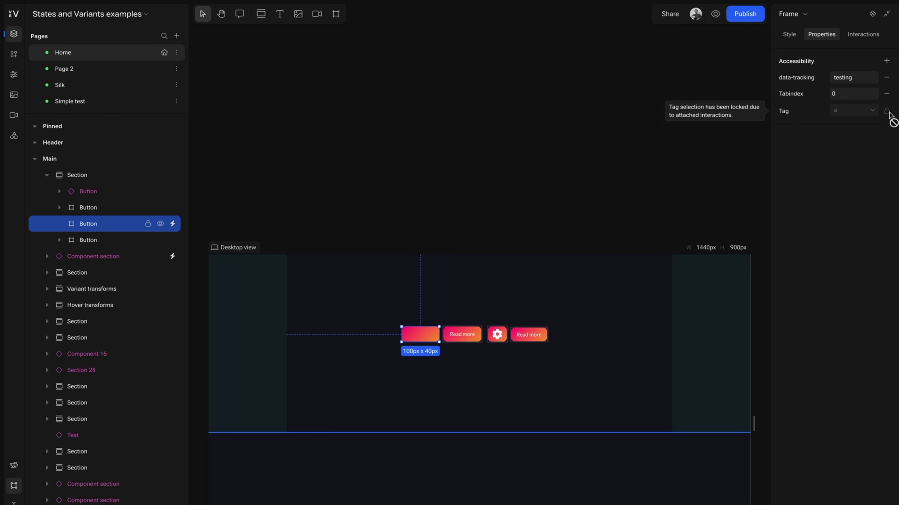
Delete the empty gradient button's on-click interaction and check its Tag property again
{"action": "left_click", "coordinate": [863, 35]}
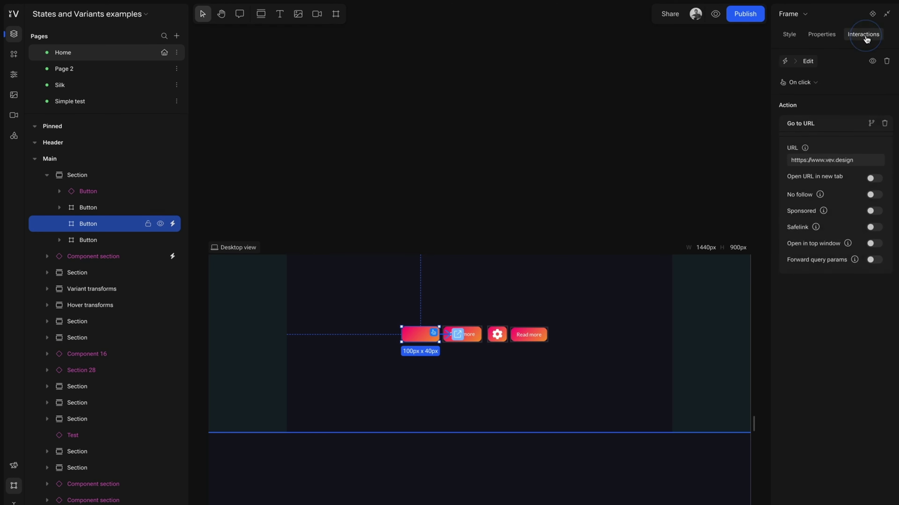
{"action": "left_click", "coordinate": [888, 62]}
{"action": "left_click", "coordinate": [822, 34]}
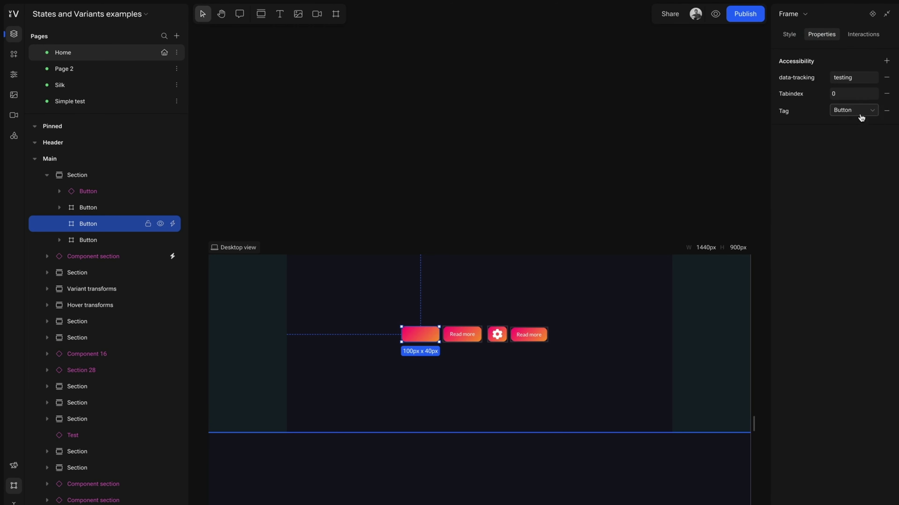